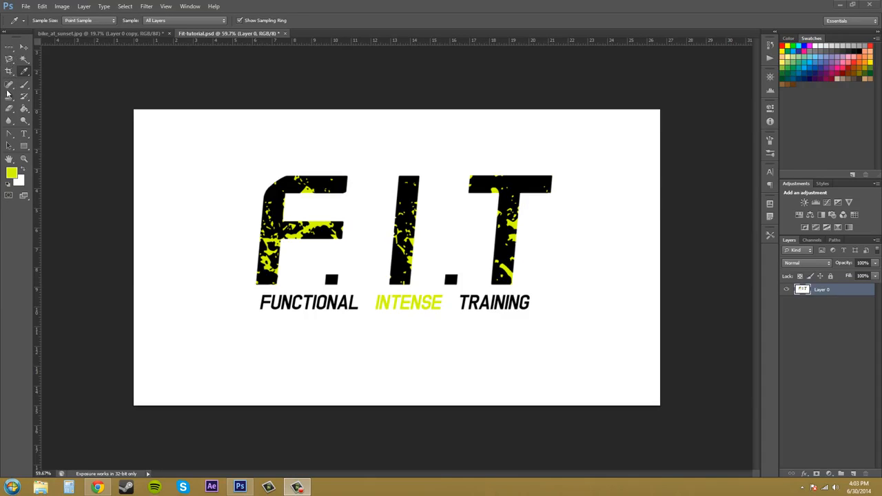
Step: Select all yellow-green areas of the logo with Color Range, using sampled colors
left_click(124, 8)
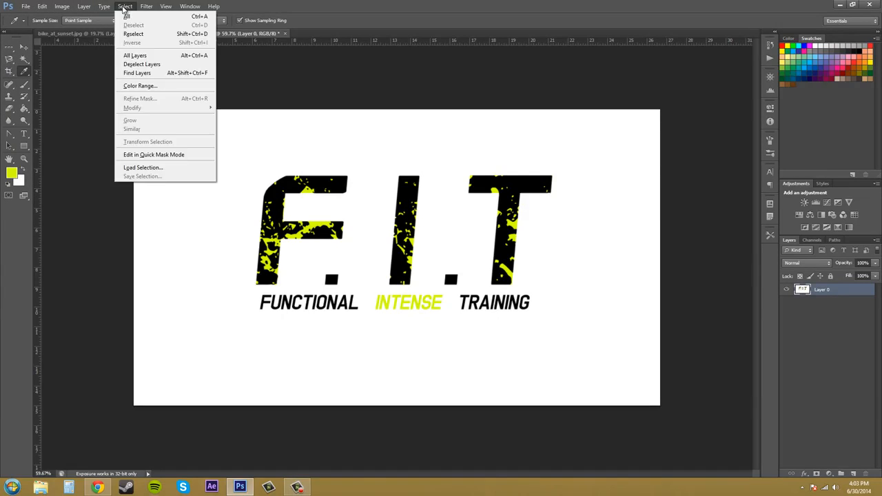
left_click(144, 87)
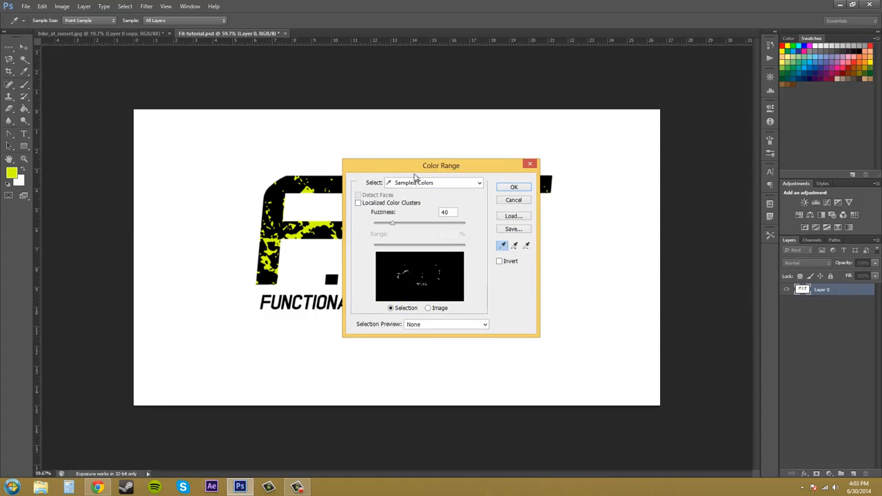
left_click_drag(459, 167, 645, 113)
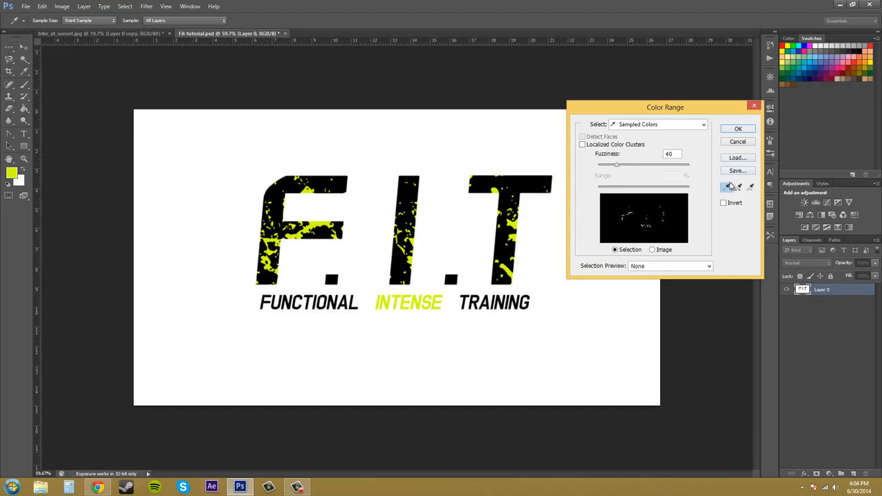
left_click(729, 191)
left_click(739, 128)
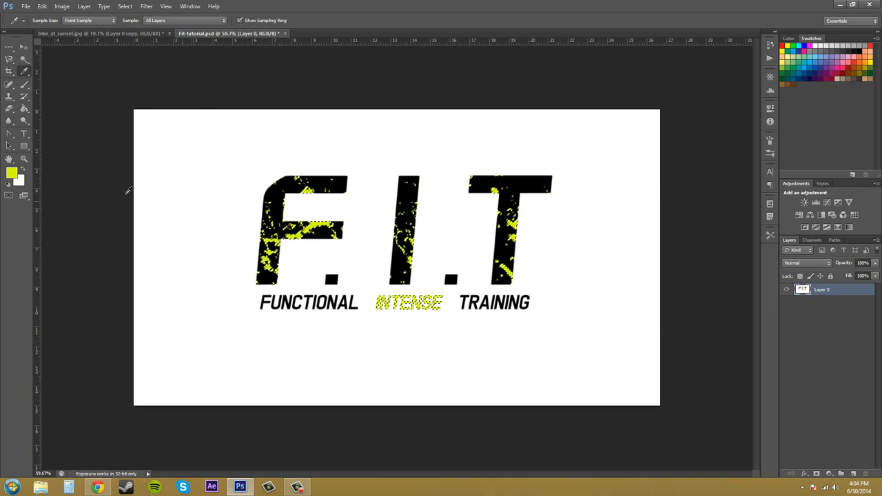
Step: Set the foreground color to blue, hex 0006ff
left_click(12, 175)
mouse_move(386, 248)
left_mouse_down()
mouse_move(339, 237)
mouse_move(354, 203)
mouse_move(374, 209)
left_mouse_up()
left_click(448, 239)
mouse_move(449, 238)
left_mouse_down()
mouse_move(448, 222)
mouse_move(448, 233)
left_mouse_up()
left_click_drag(410, 211, 448, 185)
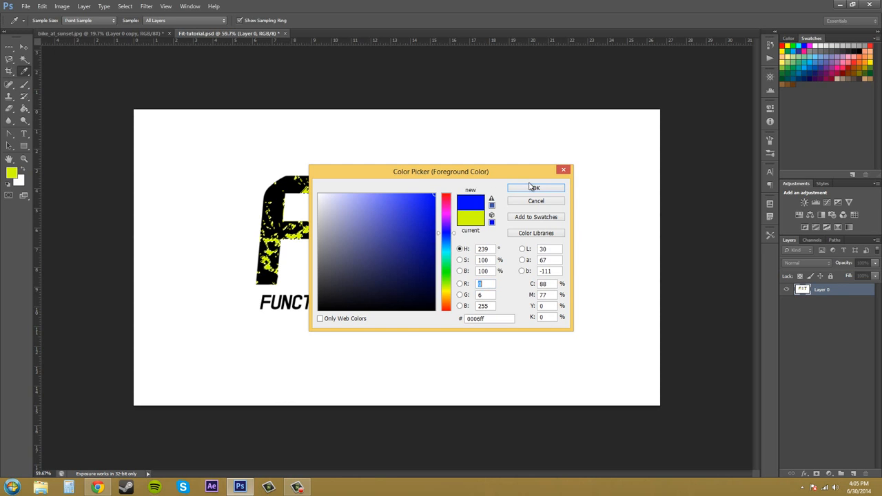
left_click(535, 189)
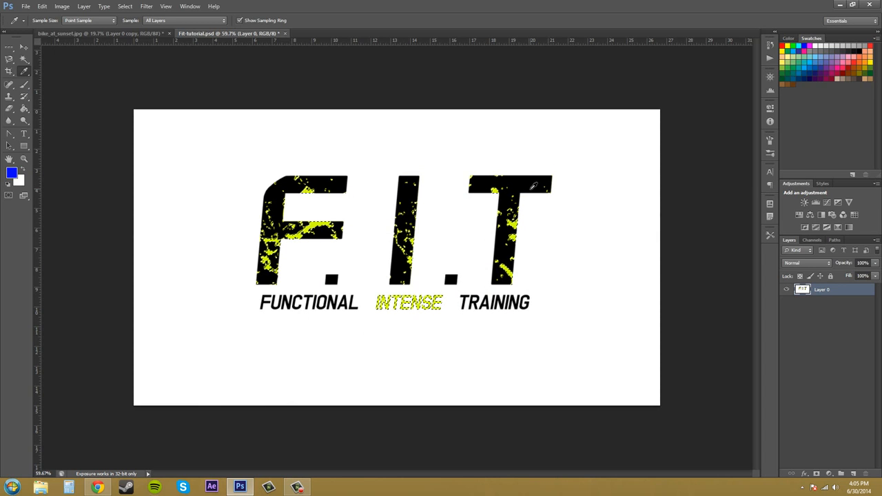
Step: Fill the selected yellow-green areas with the blue foreground color and deselect
key("alt+BackSpace")
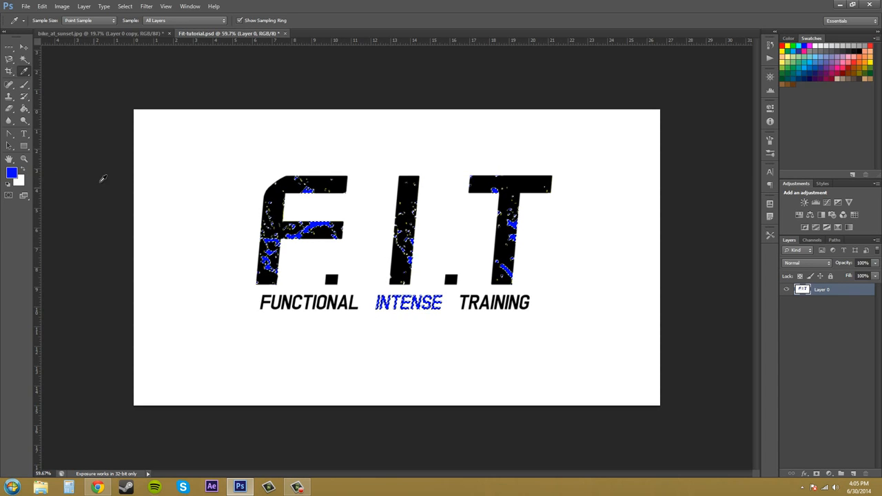
left_click(11, 173)
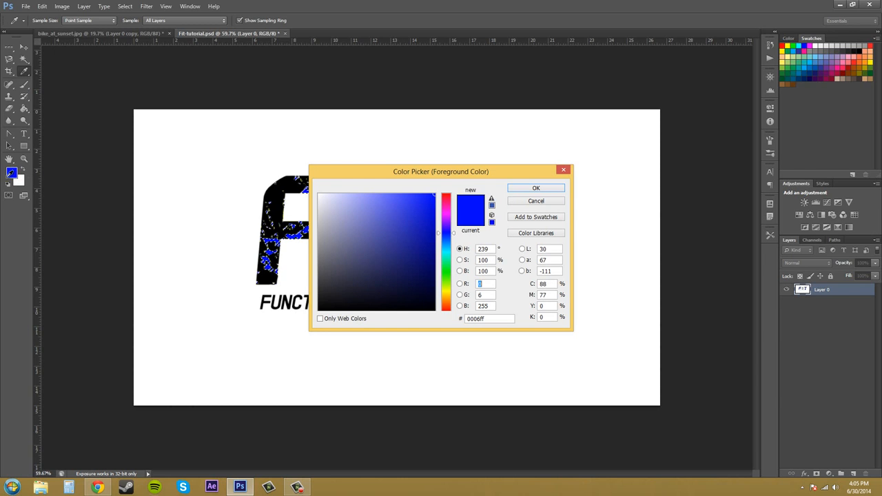
left_click(537, 200)
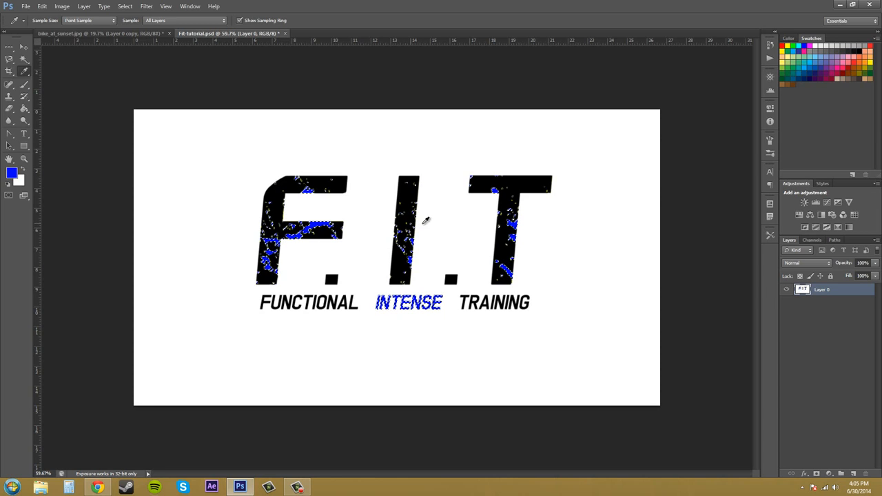
key("ctrl+d")
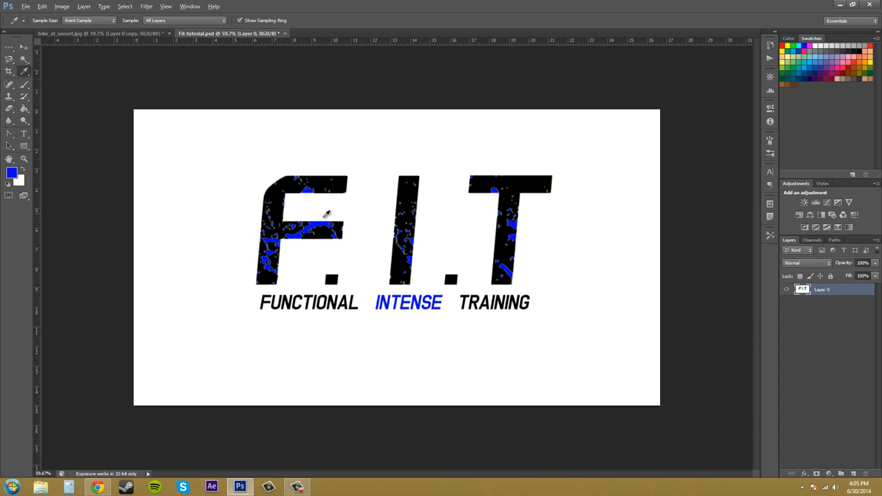
Step: Undo the deselection and the blue fill
key("alt")
key("ctrl+i")
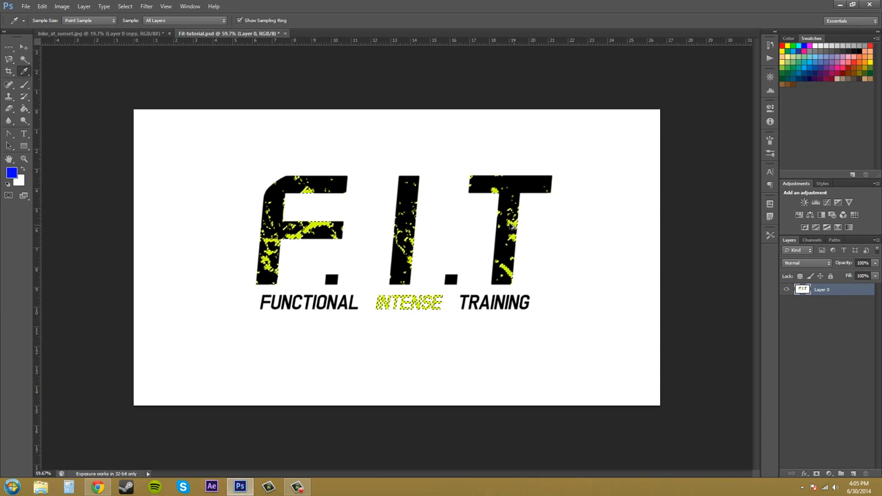
Step: Grow the yellow-green selection to take in adjacent similar pixels, checking its edges on the letter F
left_click(24, 158)
left_click_drag(305, 230, 347, 260)
left_click_drag(243, 223, 268, 198)
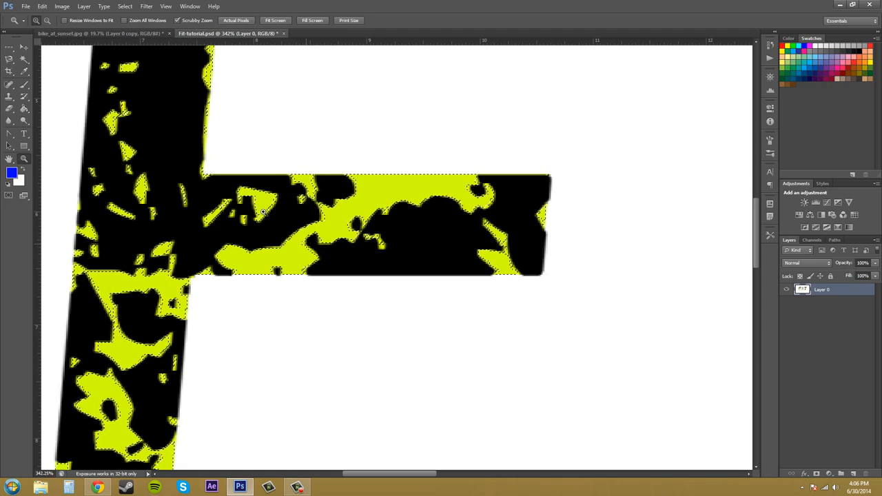
left_click(124, 6)
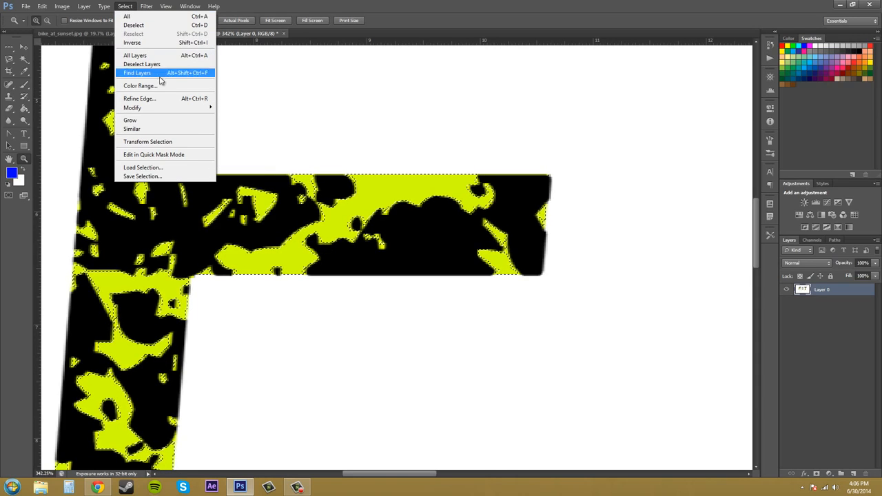
left_click(153, 122)
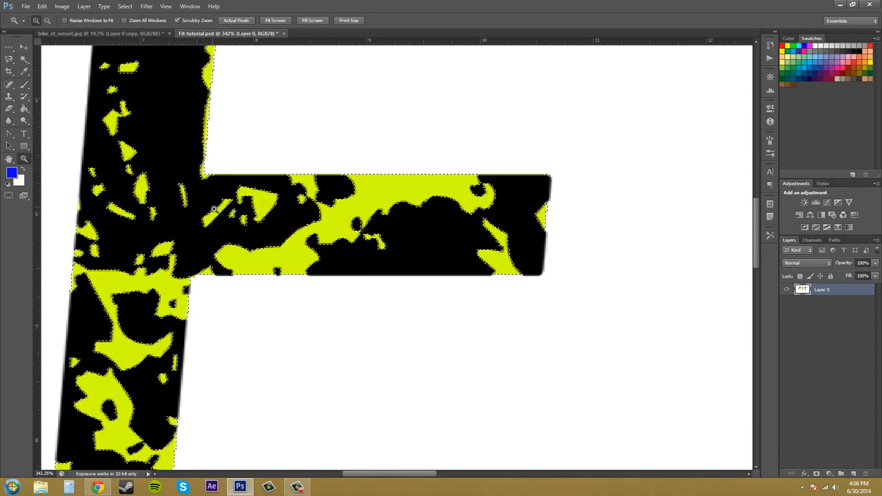
scroll(187, 131, "up", 6)
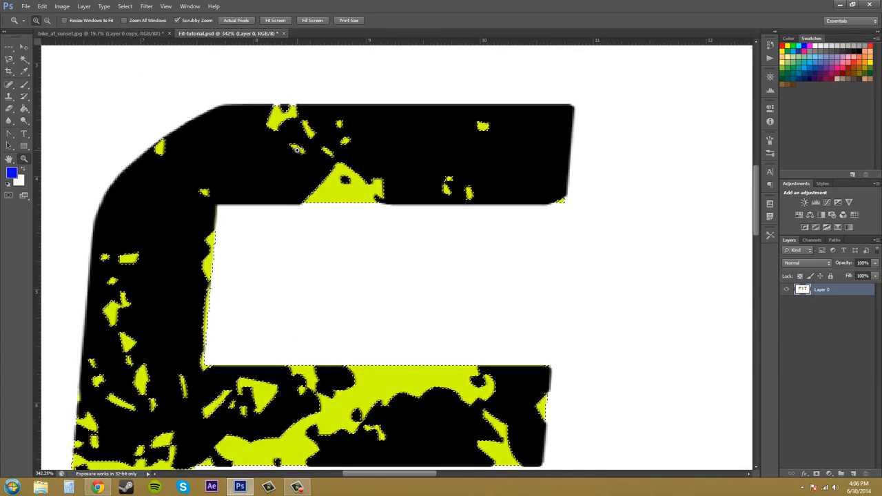
scroll(290, 148, "down", 4)
scroll(428, 276, "down", 7)
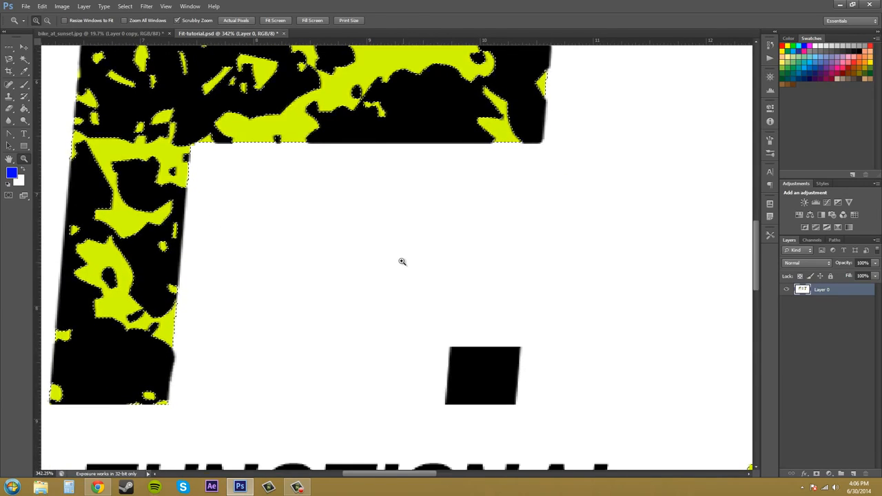
scroll(402, 260, "up", 5)
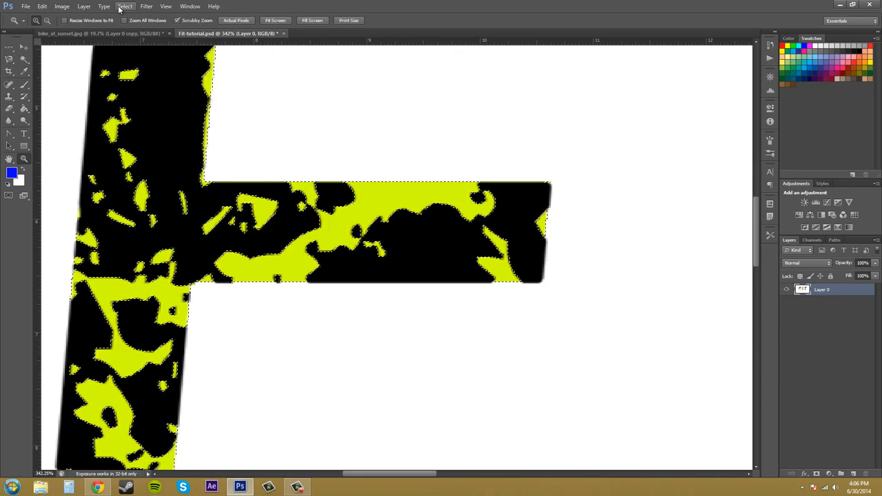
left_click(124, 7)
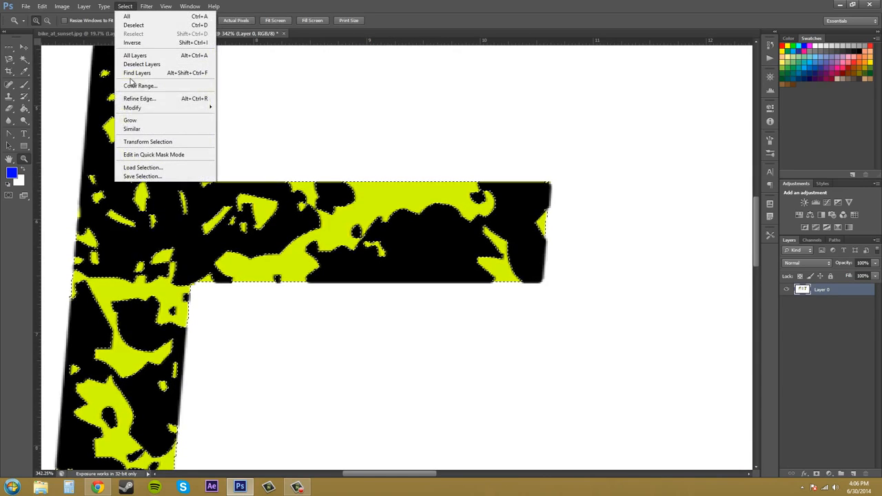
left_click(501, 17)
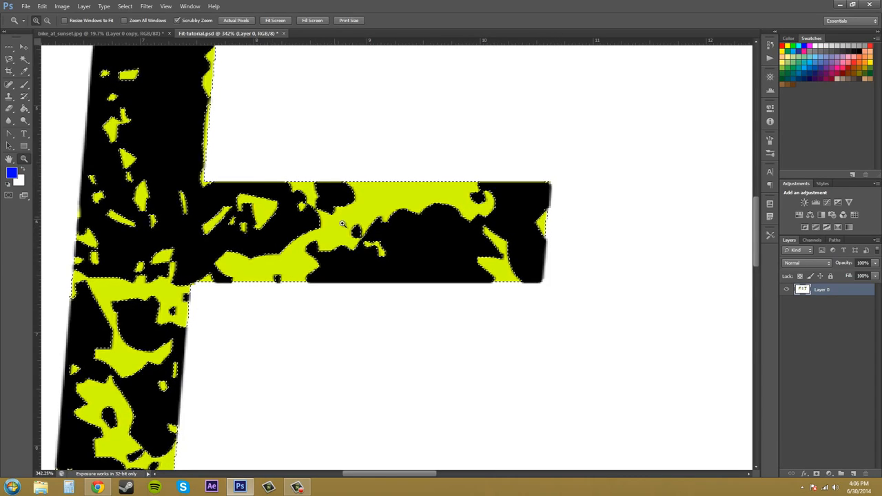
Step: Fill the grown selection with the blue foreground color, inspect the letter edges for leftover yellow, and deselect
key("alt")
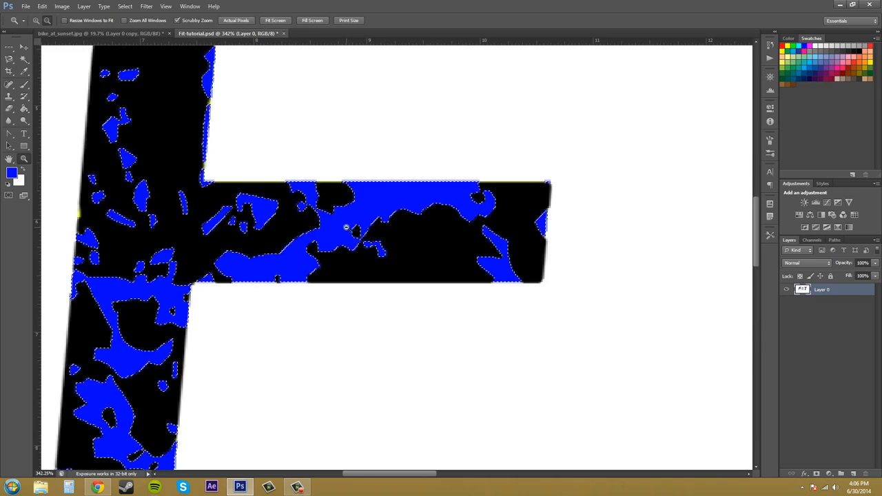
scroll(359, 160, "up", 5)
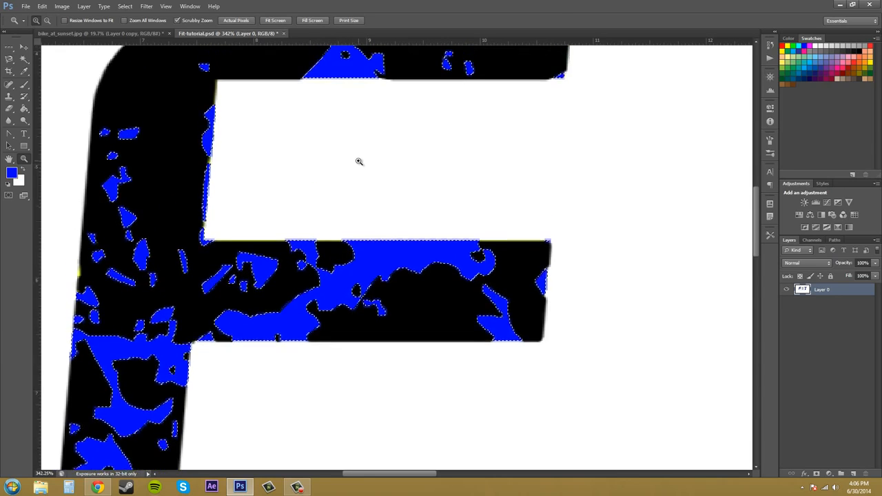
scroll(267, 295, "down", 2)
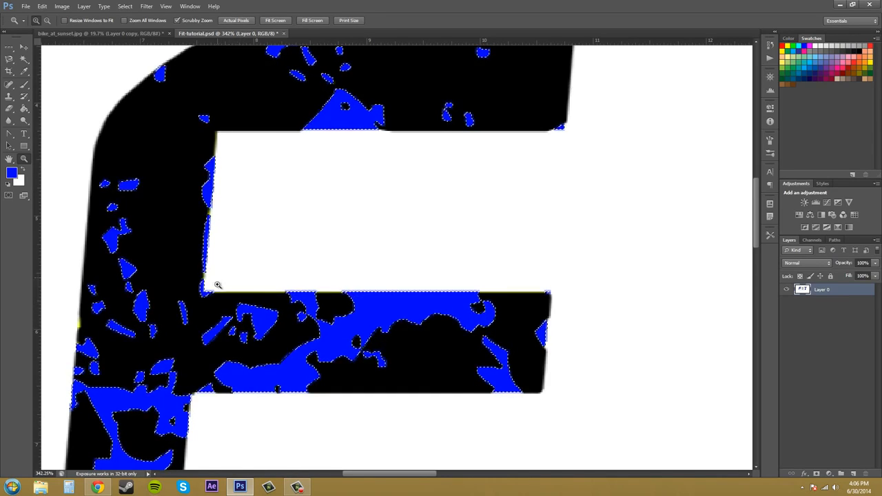
scroll(295, 293, "down", 7)
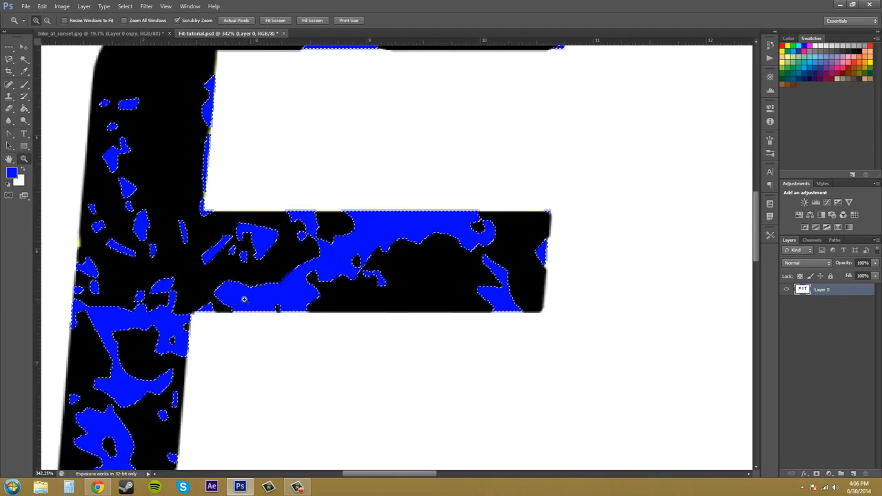
left_click_drag(624, 265, 551, 272)
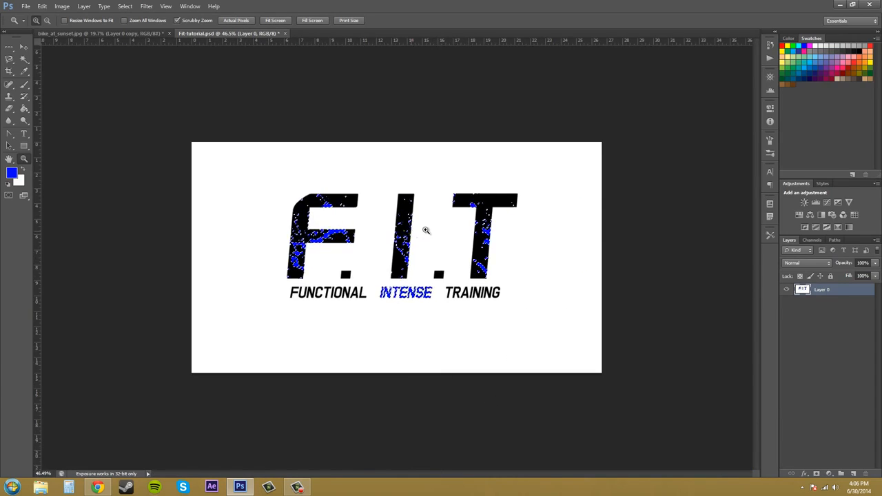
mouse_move(426, 228)
left_mouse_down()
mouse_move(503, 228)
mouse_move(489, 229)
left_mouse_up()
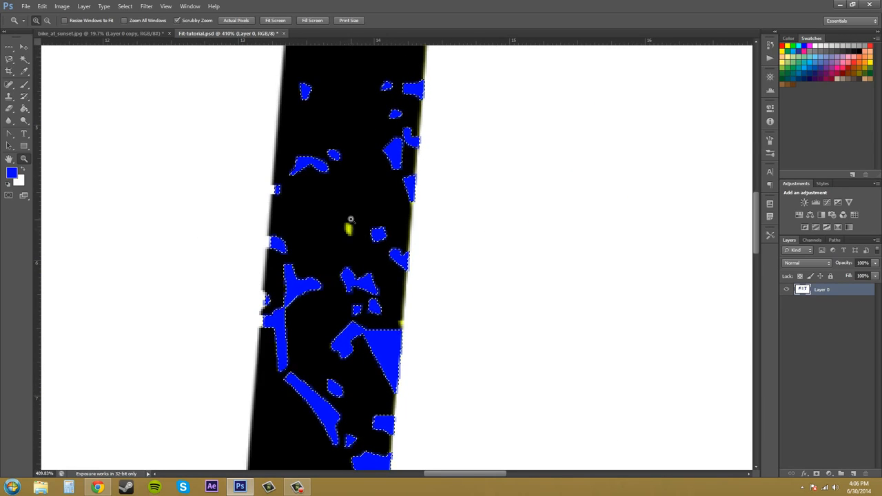
left_click_drag(453, 219, 494, 224)
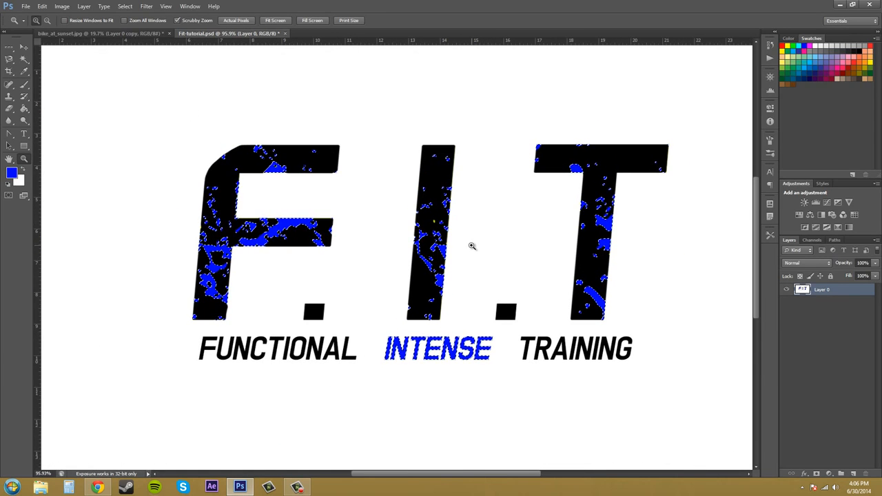
key("ctrl+d")
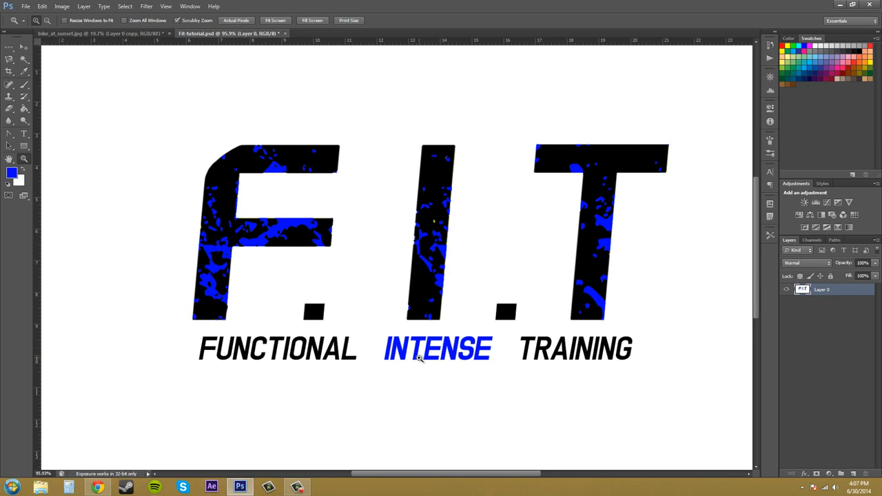
Step: Select the white background around the lettering with Color Range by sampling white
scroll(414, 198, "down", 1)
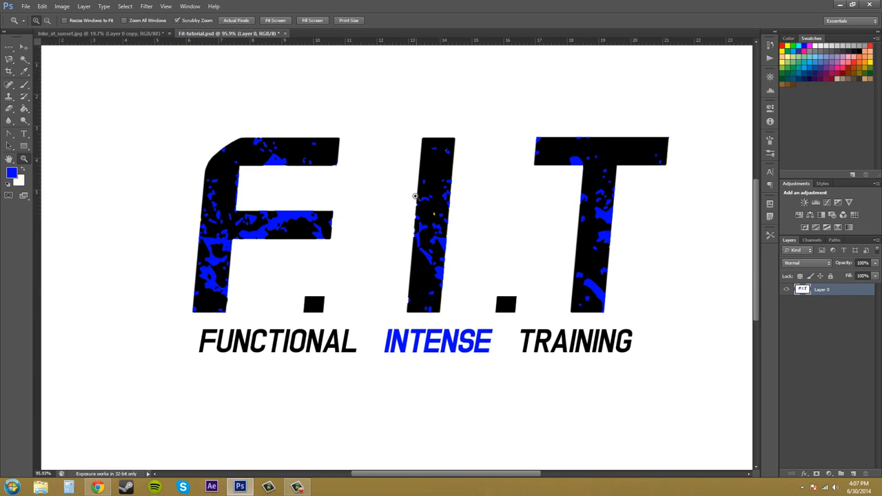
scroll(413, 198, "up", 3)
scroll(413, 198, "up", 1)
left_click(125, 7)
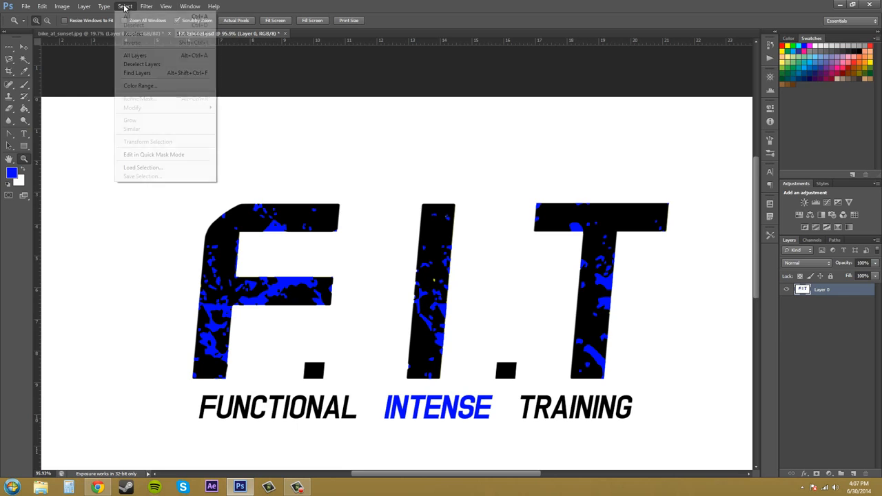
left_click(141, 85)
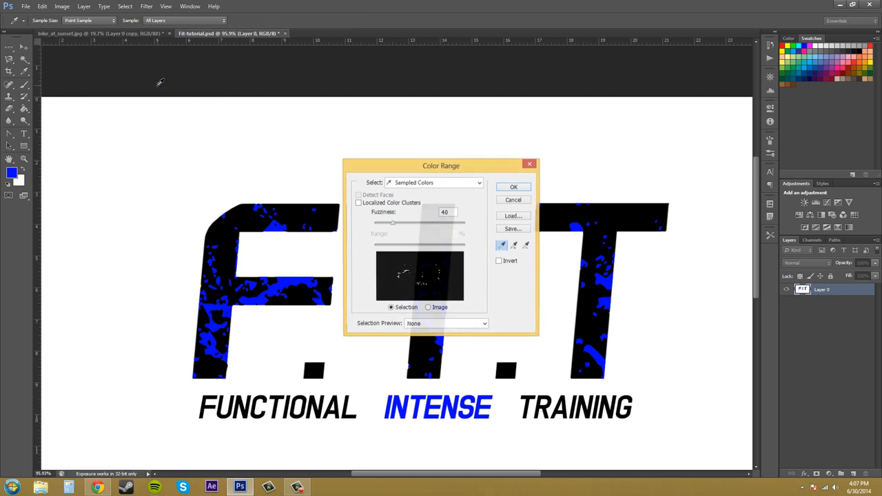
left_click(264, 132)
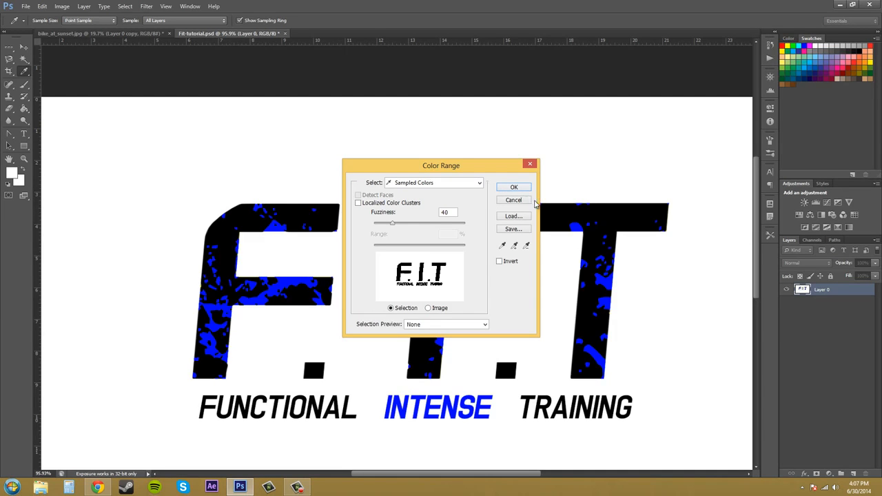
left_click(514, 188)
key("z")
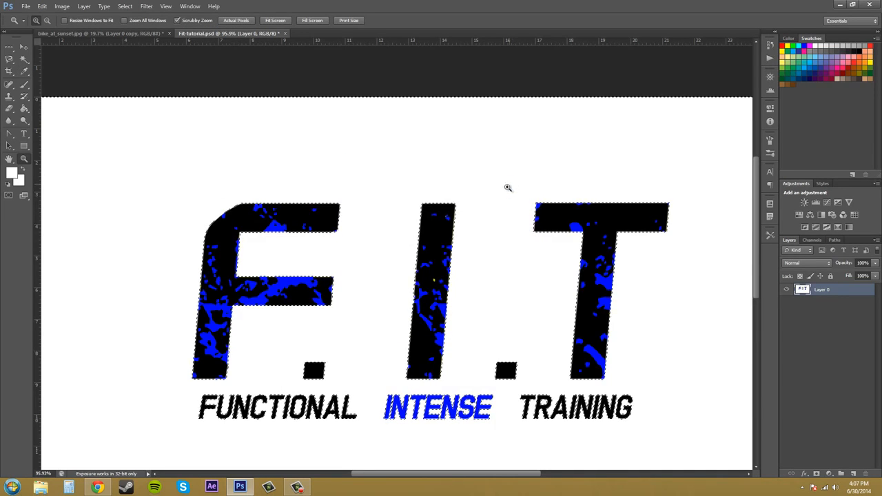
Step: Delete the selected white background from the logo layer
scroll(507, 221, "down", 1)
scroll(506, 244, "down", 3)
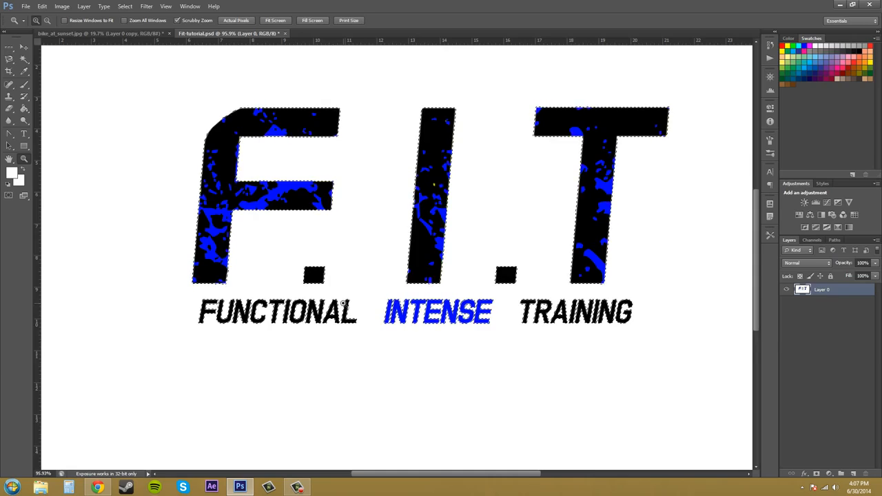
key("Delete")
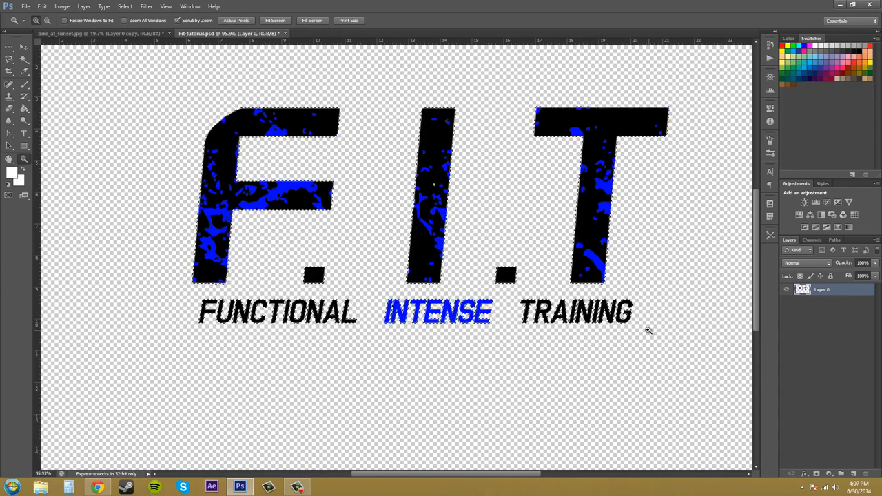
scroll(534, 290, "down", 3)
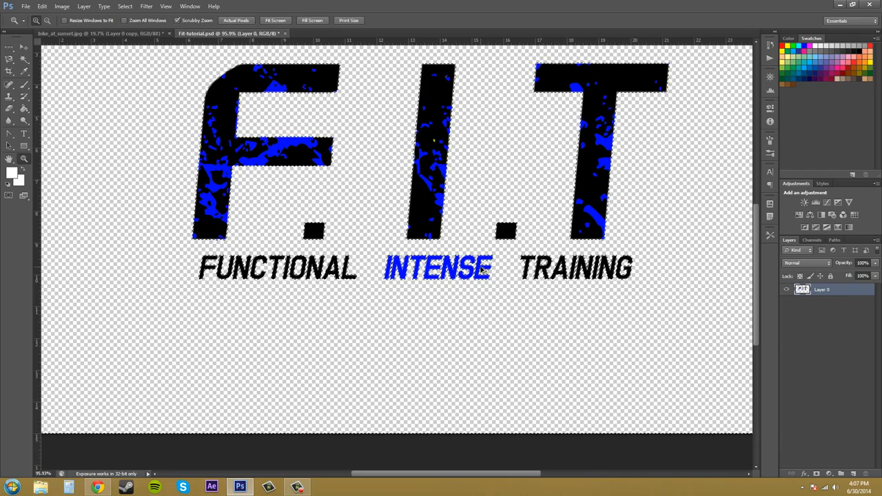
Step: Fill the cleared background selection around the lettering with the white background color
key("ctrl+BackSpace")
scroll(500, 225, "up", 2)
scroll(500, 224, "up", 5)
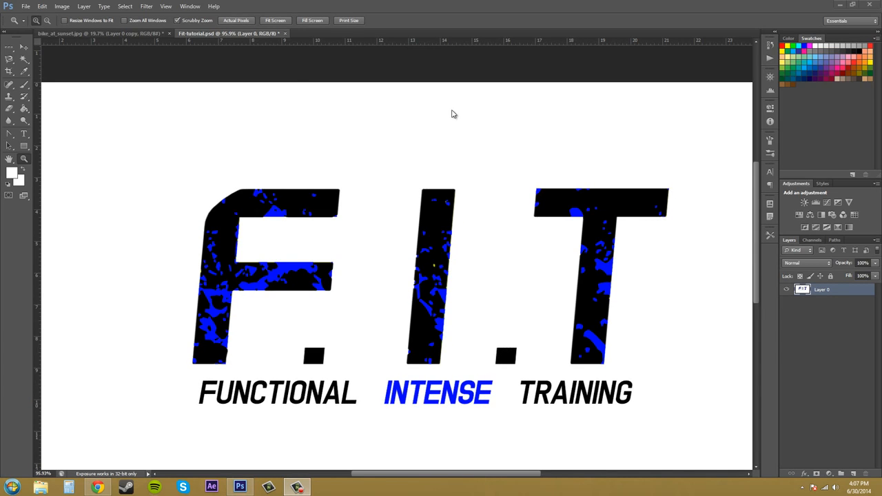
Step: Try the Skin Tones preset with Detect Faces in Color Range, and return the selection type to Sampled Colors
left_click(125, 7)
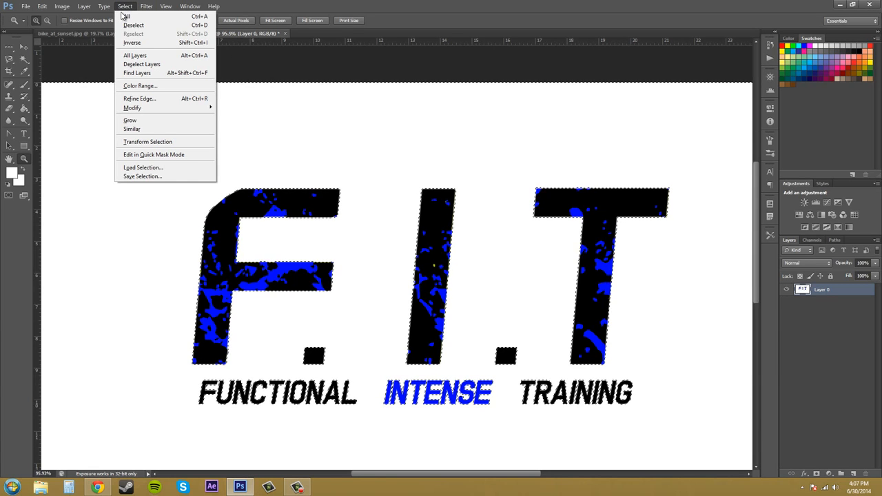
left_click(138, 86)
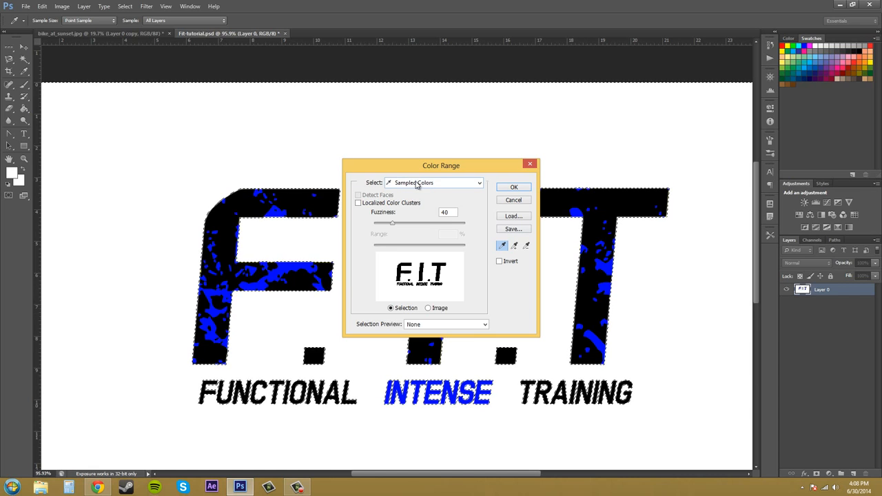
left_click(473, 188)
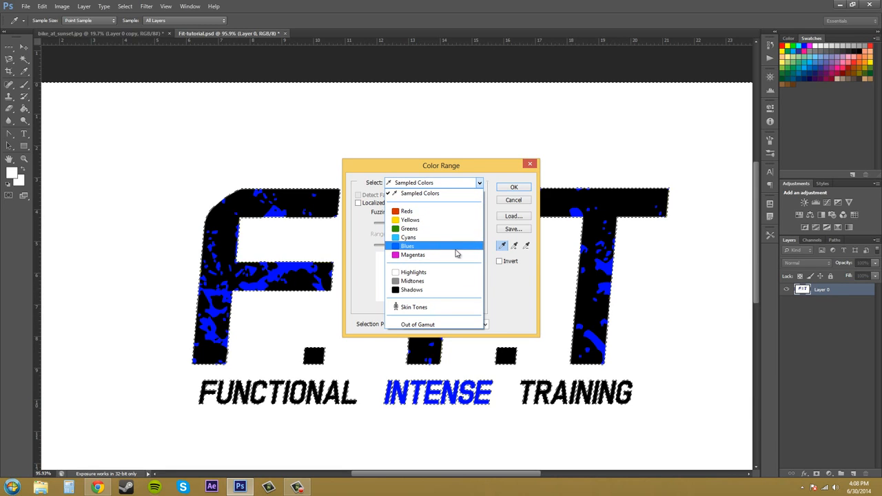
left_click(413, 307)
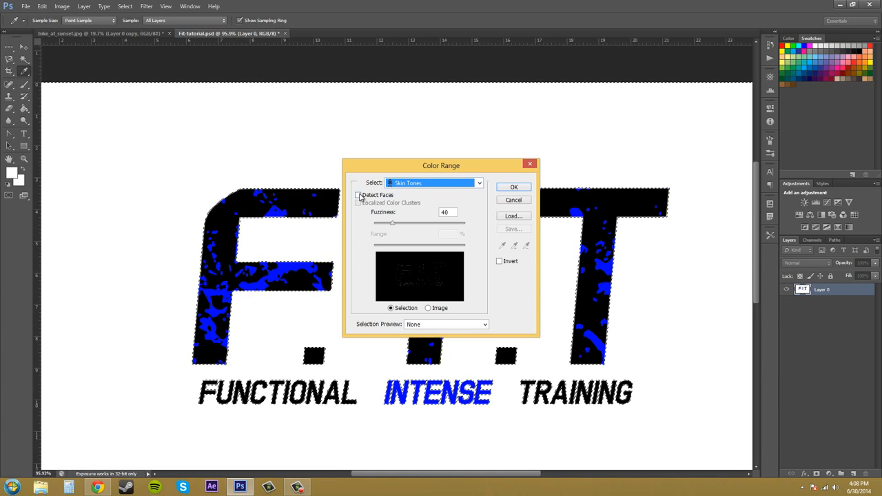
left_click(359, 196)
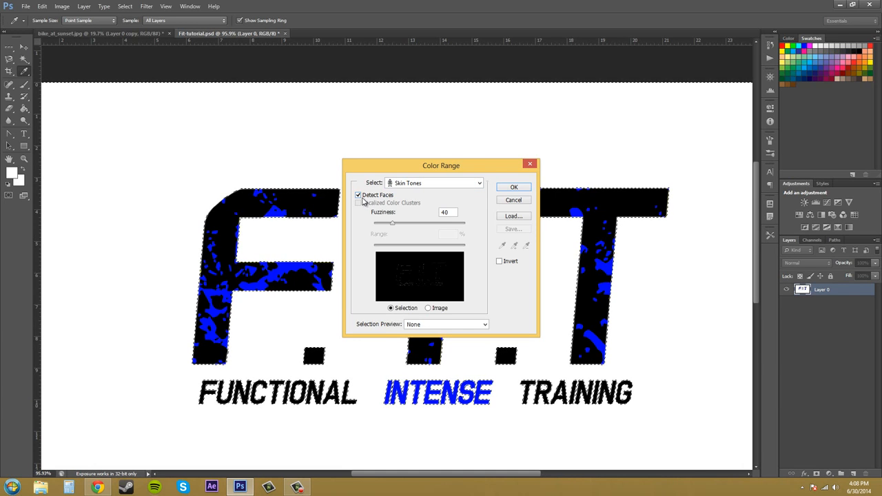
left_click(430, 183)
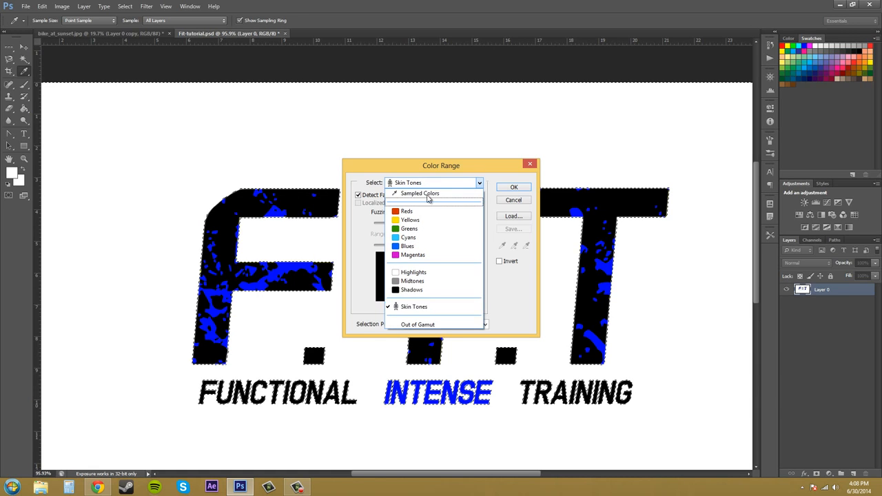
left_click(434, 193)
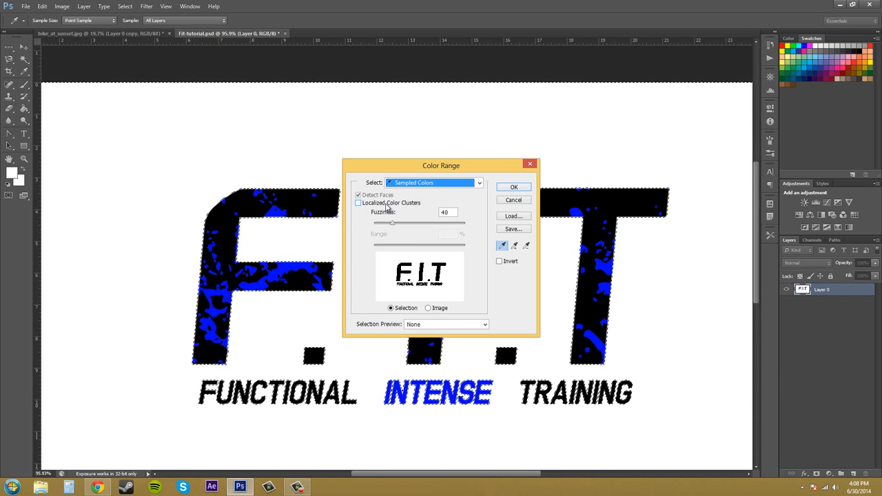
Step: Enable Localized Color Clusters with the range at 100% and apply the Color Range selection
left_click(358, 203)
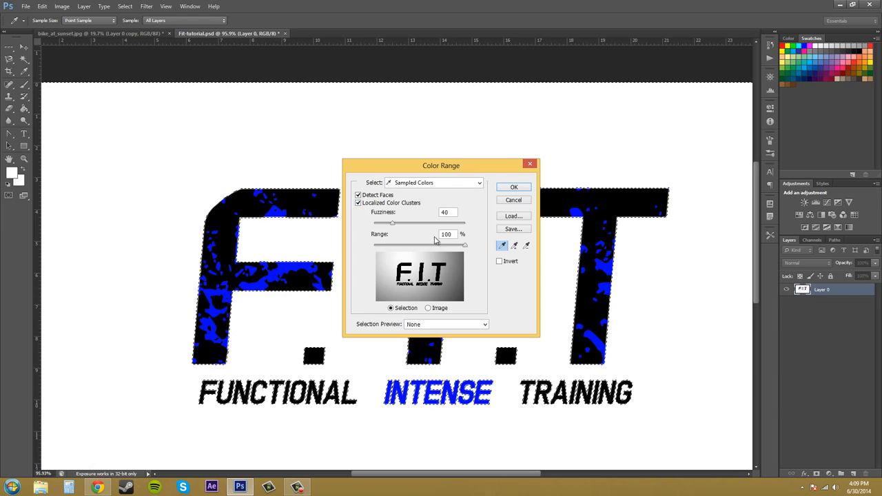
left_click_drag(466, 250, 483, 256)
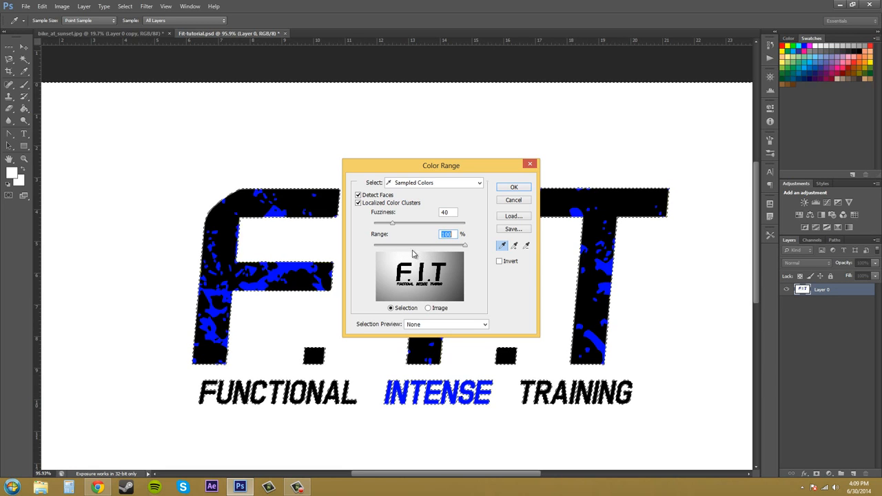
mouse_move(466, 245)
left_mouse_down()
mouse_move(369, 245)
mouse_move(464, 247)
mouse_move(473, 256)
left_mouse_up()
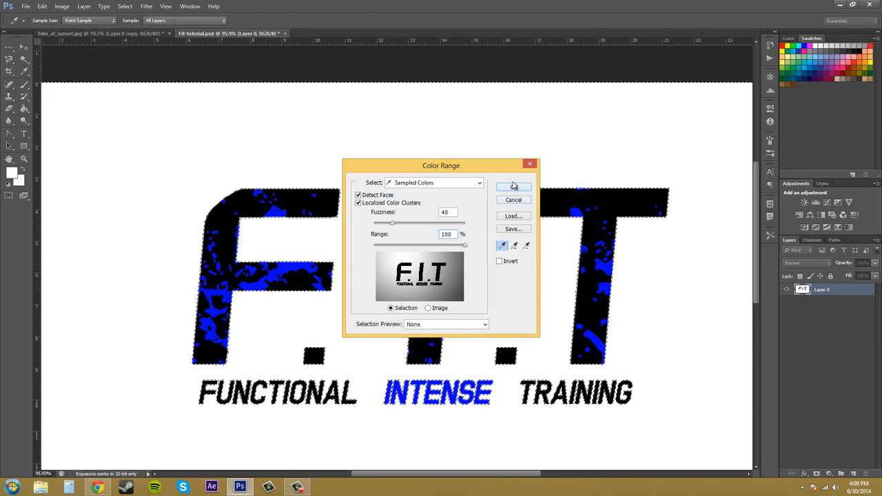
left_click(513, 187)
key("z")
scroll(317, 126, "down", 4)
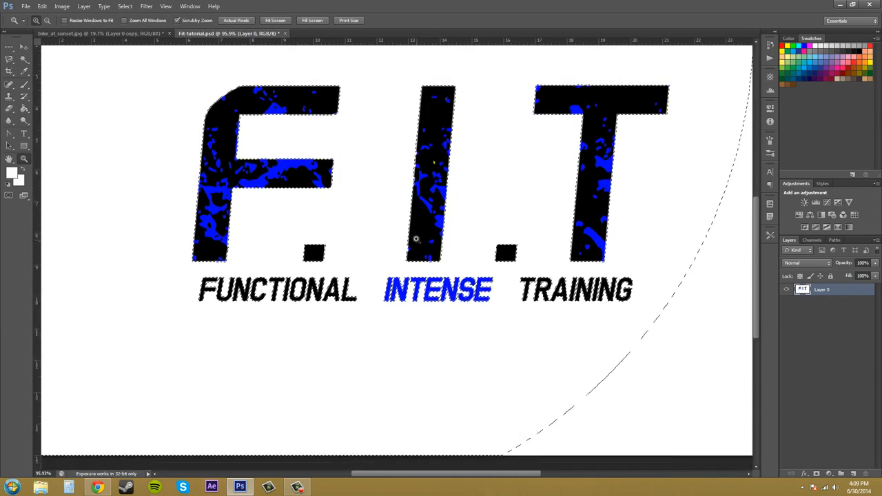
Step: Delete the localized selection from the logo layer, inspect the faded background, and undo the deletion
key("Delete")
scroll(472, 244, "down", 1)
scroll(544, 242, "up", 2)
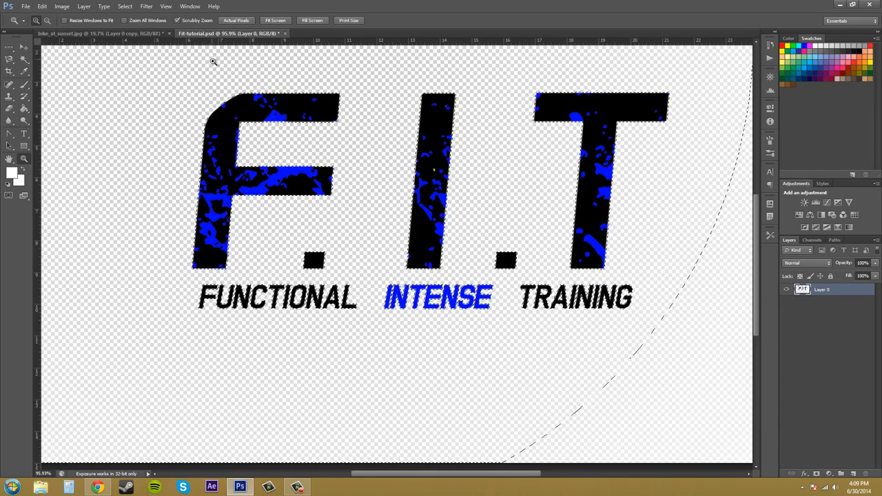
key("ctrl+z")
Step: Turn off Localized Color Clusters in Color Range and lower the fuzziness to 24
left_click(125, 7)
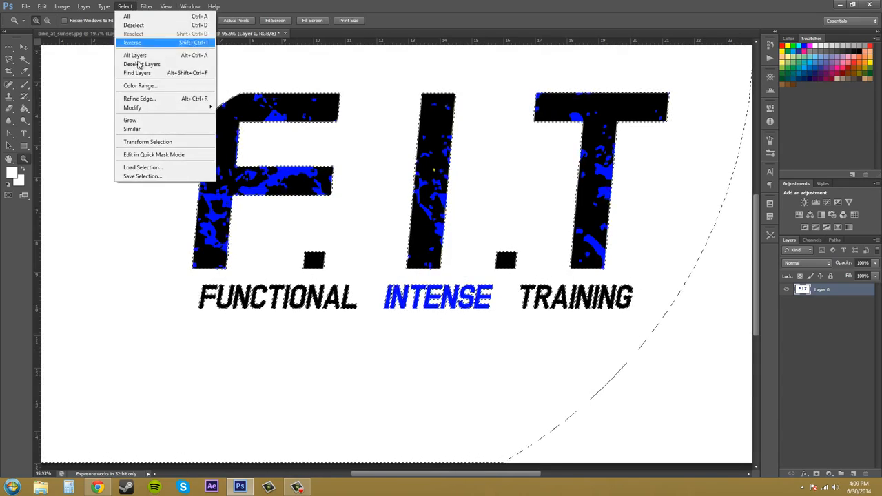
left_click(152, 84)
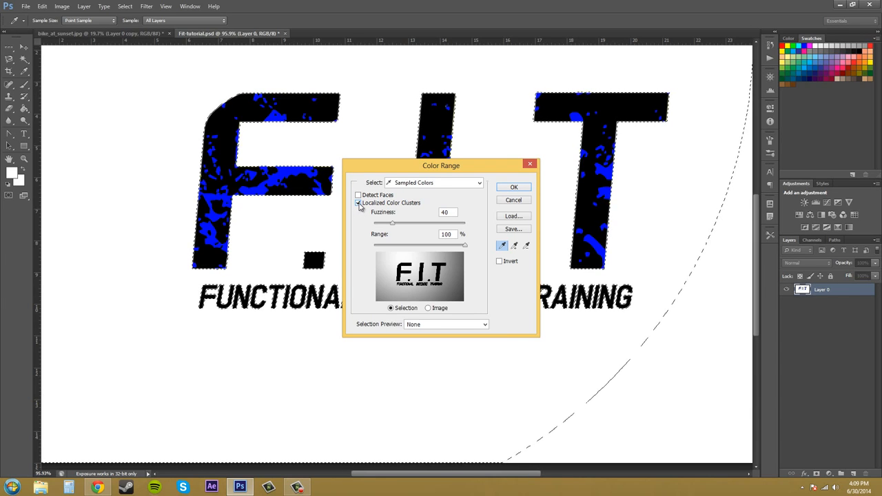
left_click(358, 204)
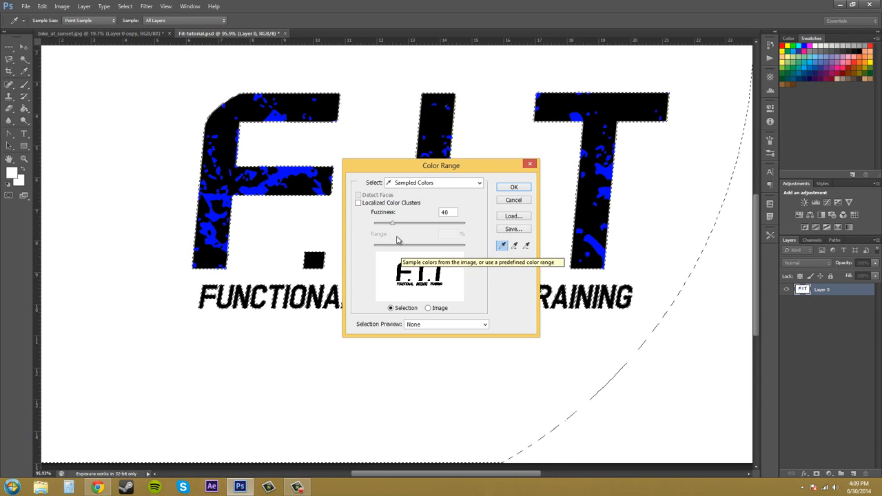
mouse_move(393, 225)
left_mouse_down()
mouse_move(445, 234)
mouse_move(398, 235)
left_mouse_up()
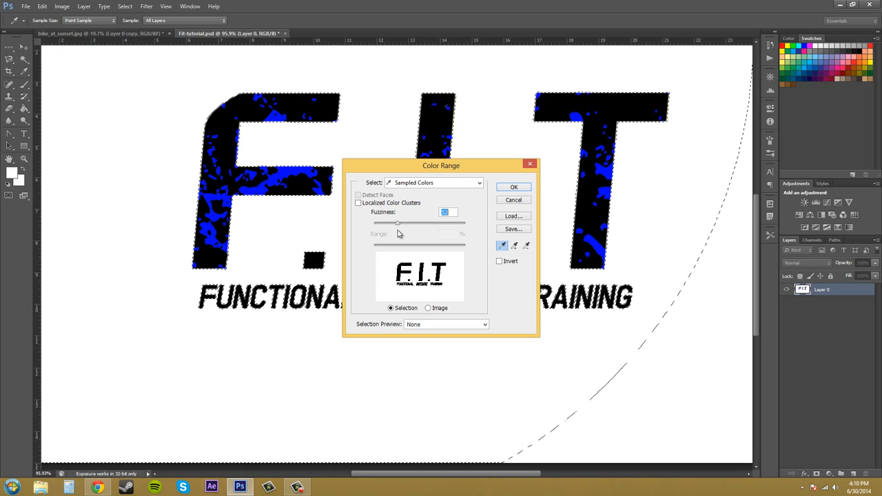
mouse_move(396, 235)
left_mouse_down()
mouse_move(438, 234)
mouse_move(391, 229)
left_mouse_up()
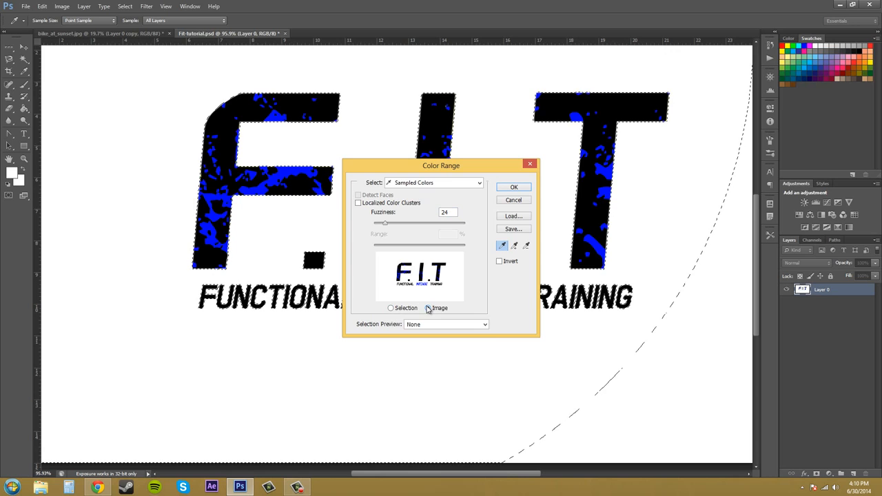
Step: Compare the Selection and Image views in the Color Range thumbnail, ending on Selection
left_click(391, 308)
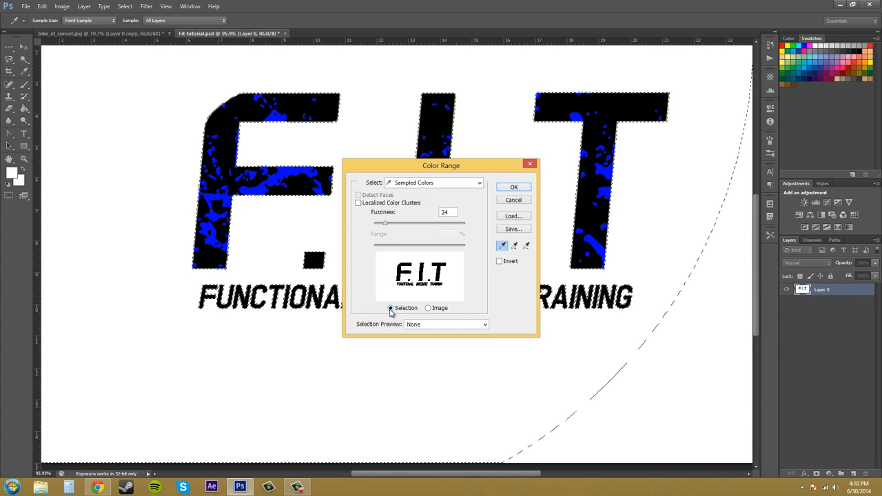
left_click(429, 309)
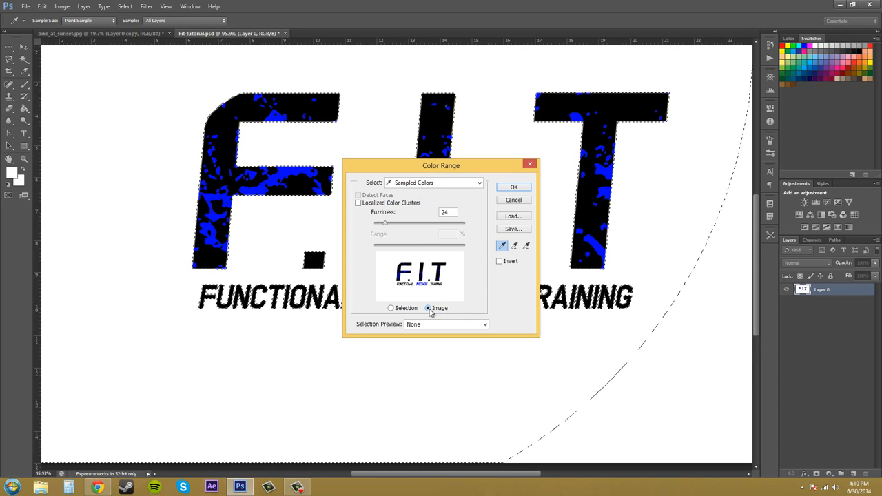
left_click(391, 309)
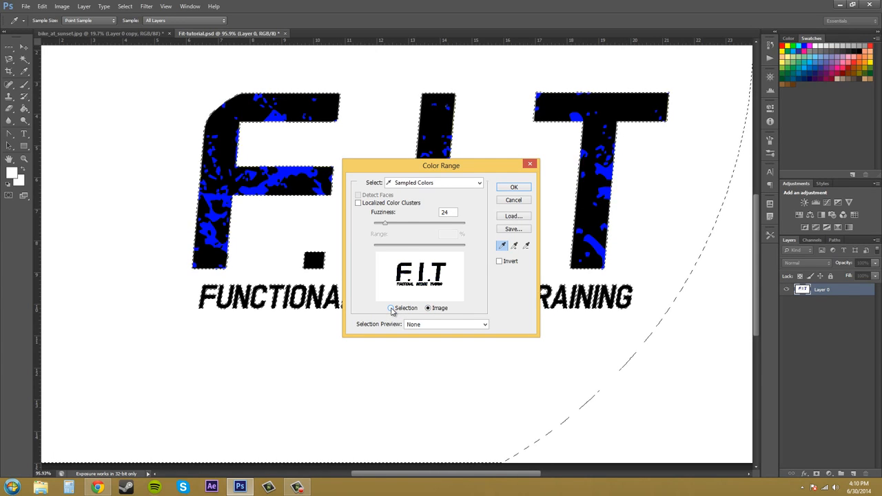
Step: Compare the White Matte, Black Matte and Grayscale selection previews on the canvas, and set the preview back to None
left_click(461, 329)
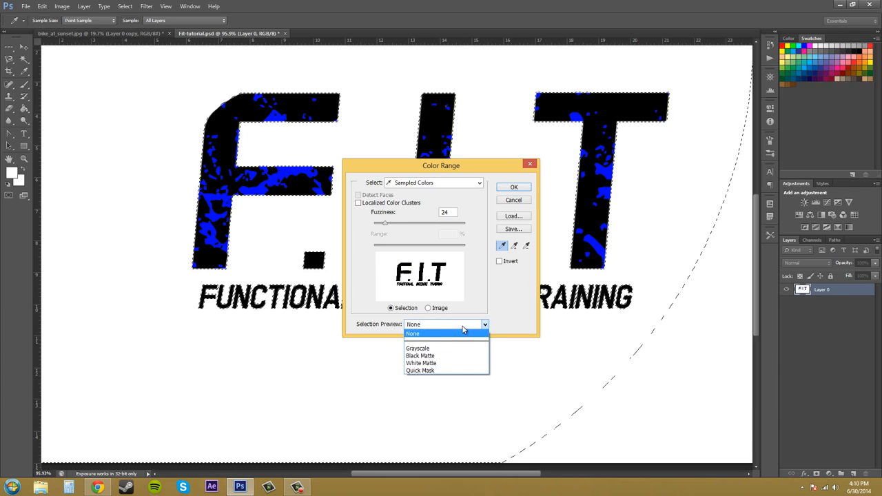
left_click(428, 365)
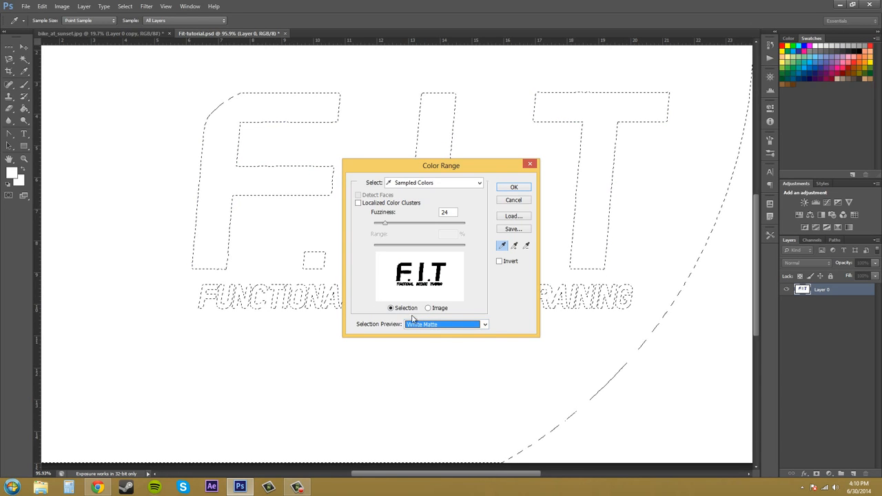
left_click(414, 324)
left_click(428, 354)
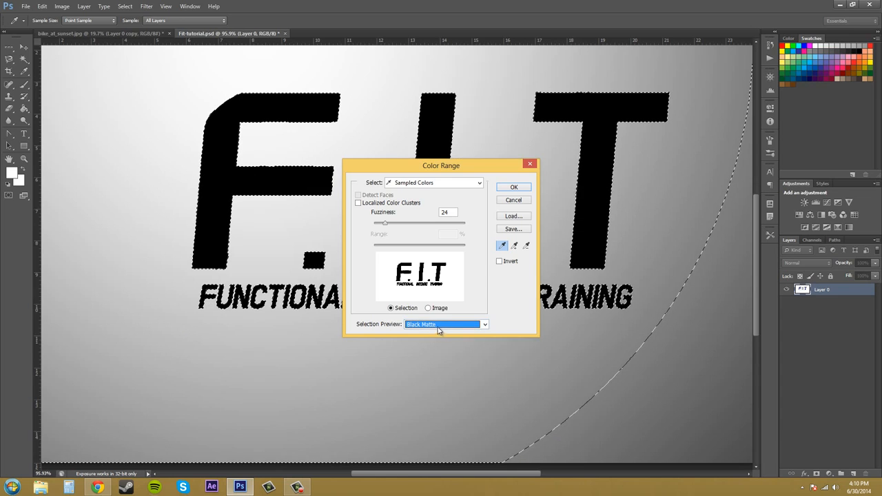
left_click(436, 327)
left_click(433, 341)
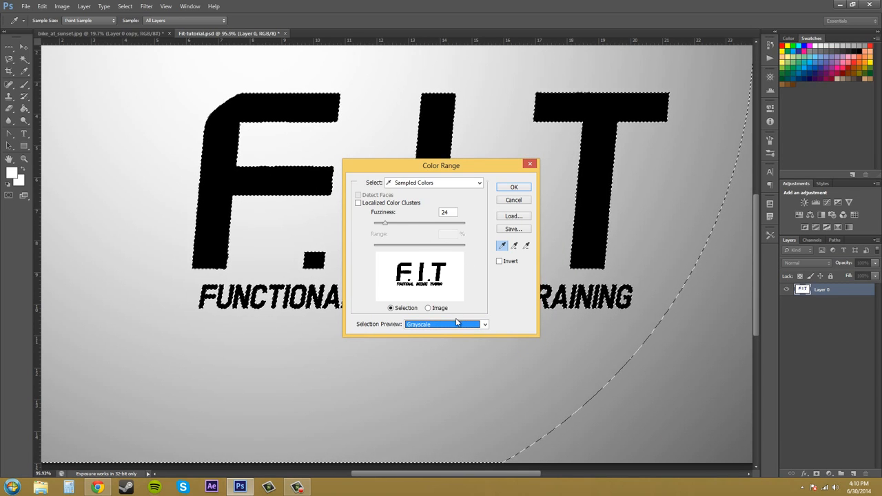
left_click(456, 323)
left_click(442, 333)
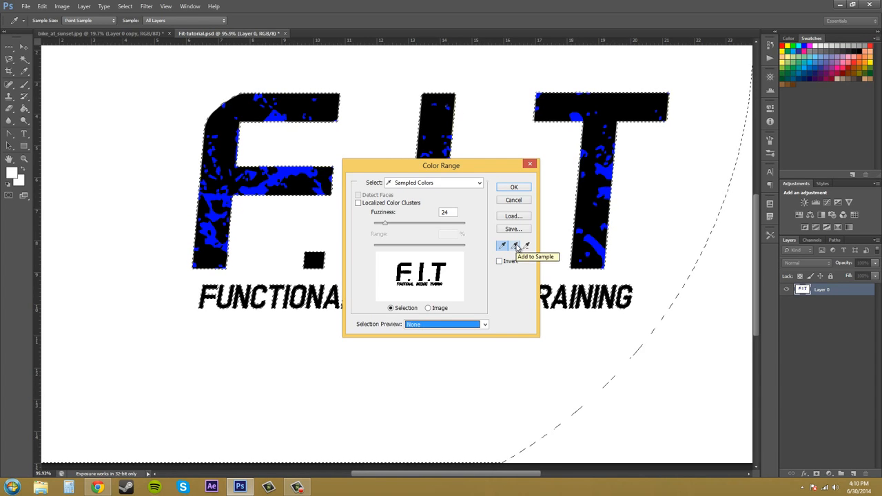
Step: Add the blue in the letter T to the Color Range sample, apply the selection, inspect it and deselect
left_click(515, 246)
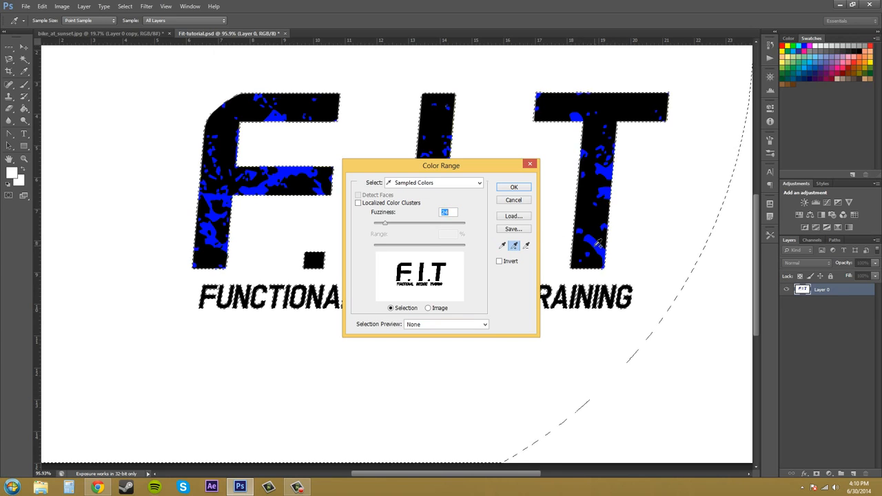
left_click(599, 242)
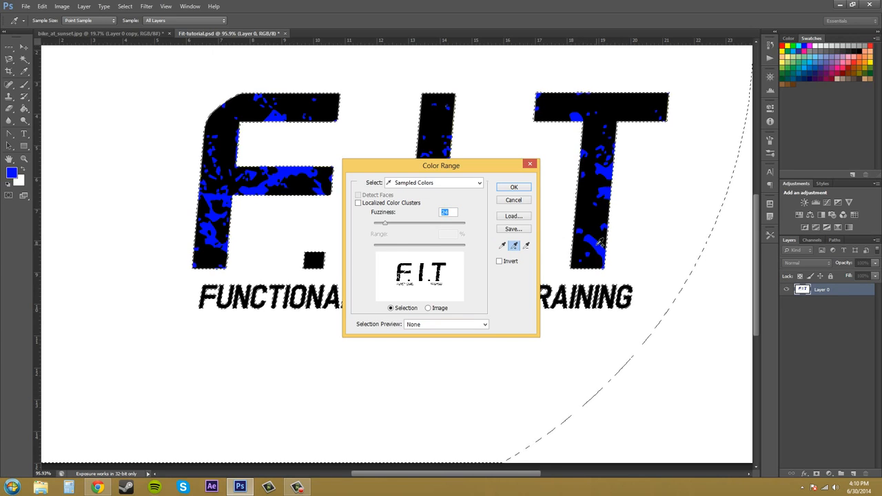
left_click(513, 187)
scroll(484, 253, "up", 3)
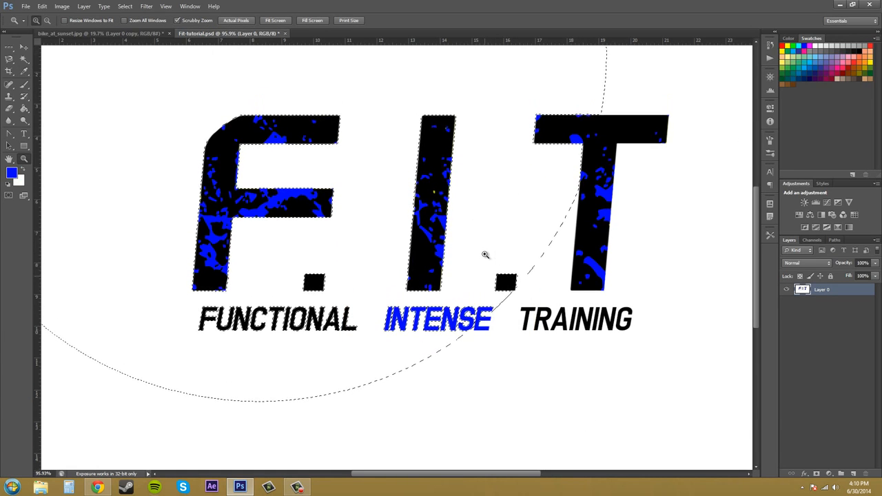
scroll(288, 180, "down", 1)
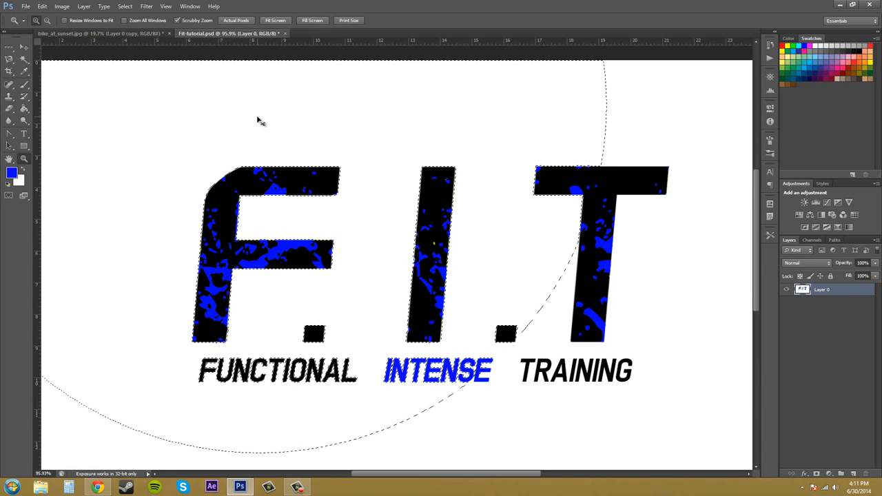
key("ctrl+d")
Step: Select the white background plus the logo's blue areas with Color Range and delete them from the layer
left_click(125, 6)
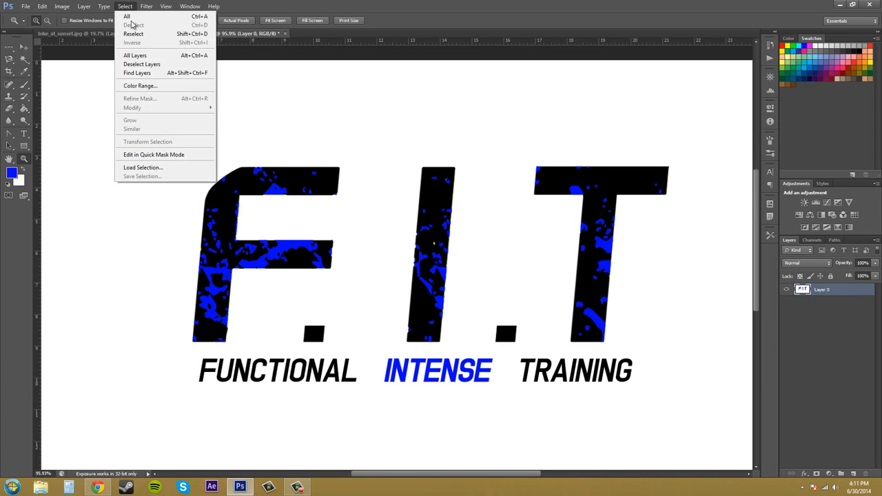
left_click(140, 85)
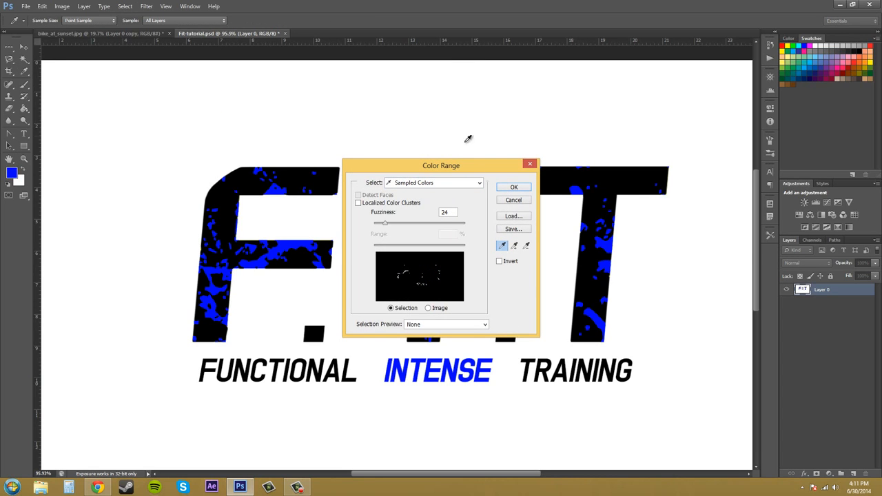
left_click(458, 100)
left_click(514, 249)
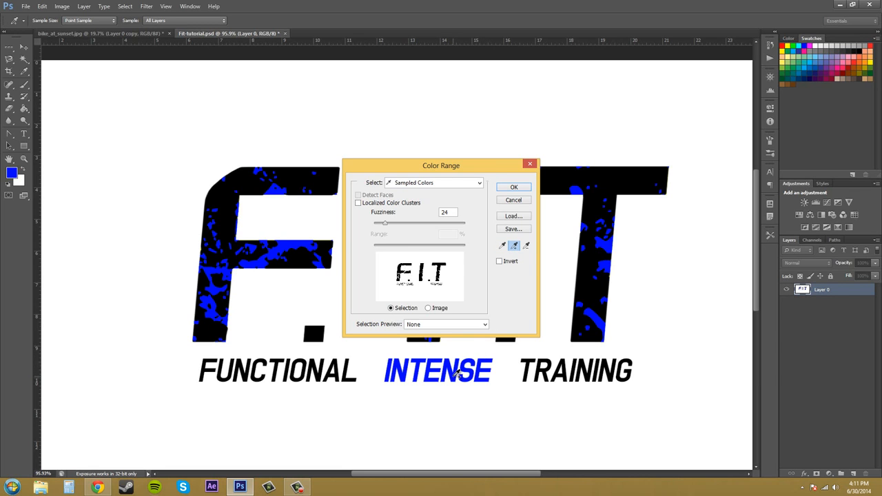
left_click(507, 187)
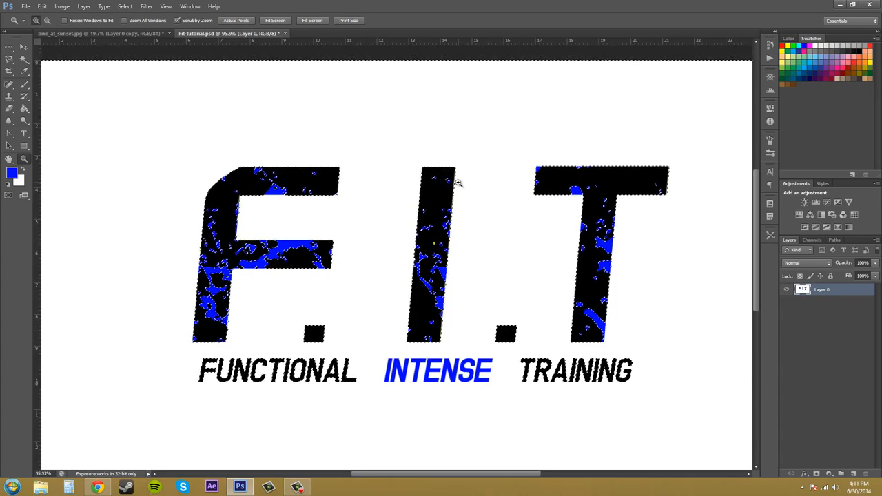
key("Delete")
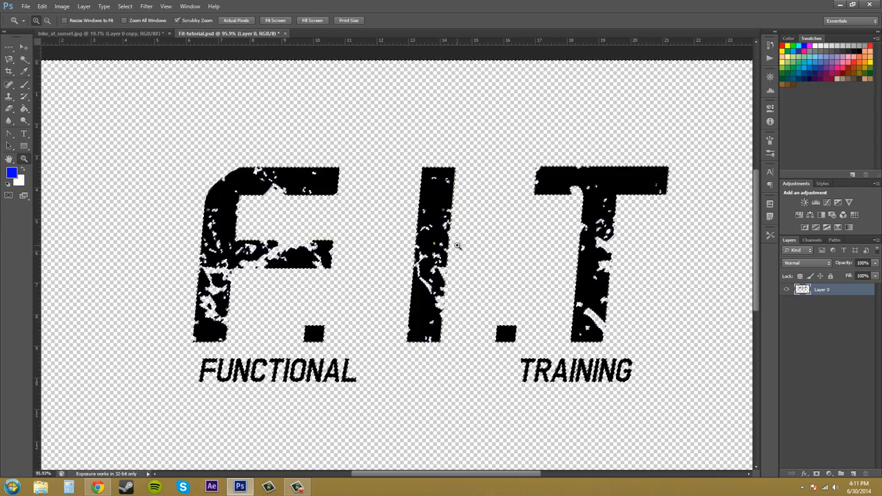
left_click(125, 6)
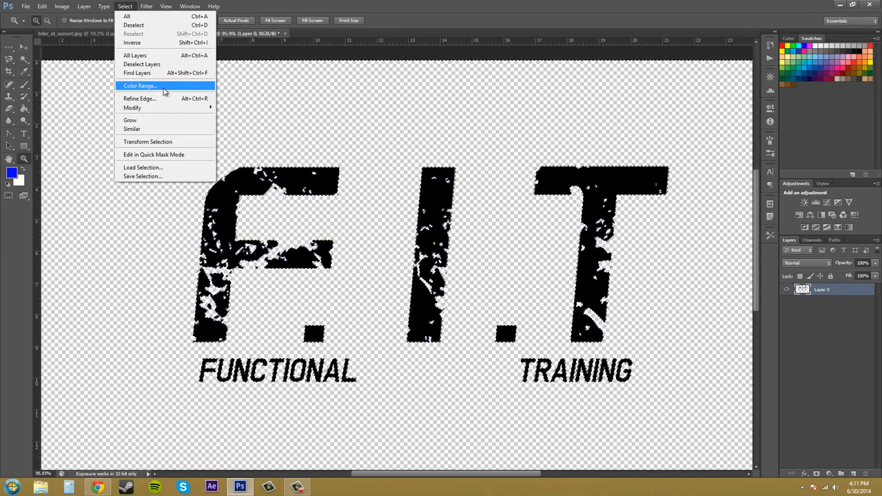
left_click(481, 17)
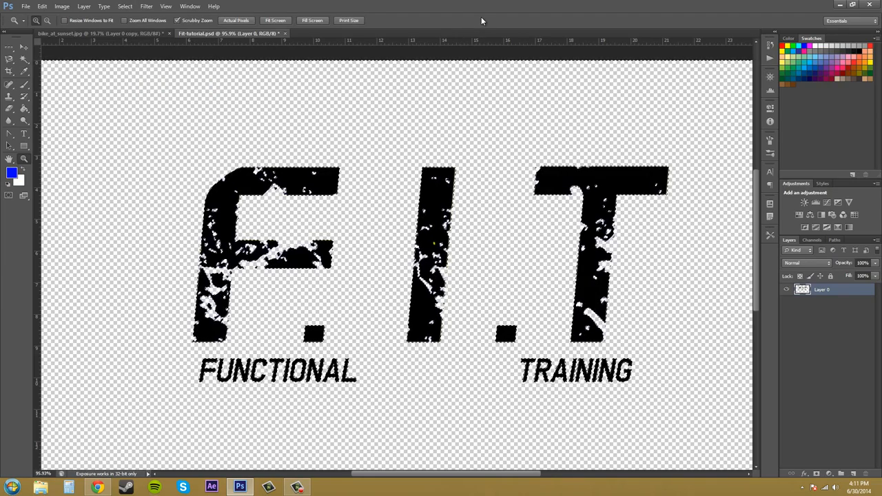